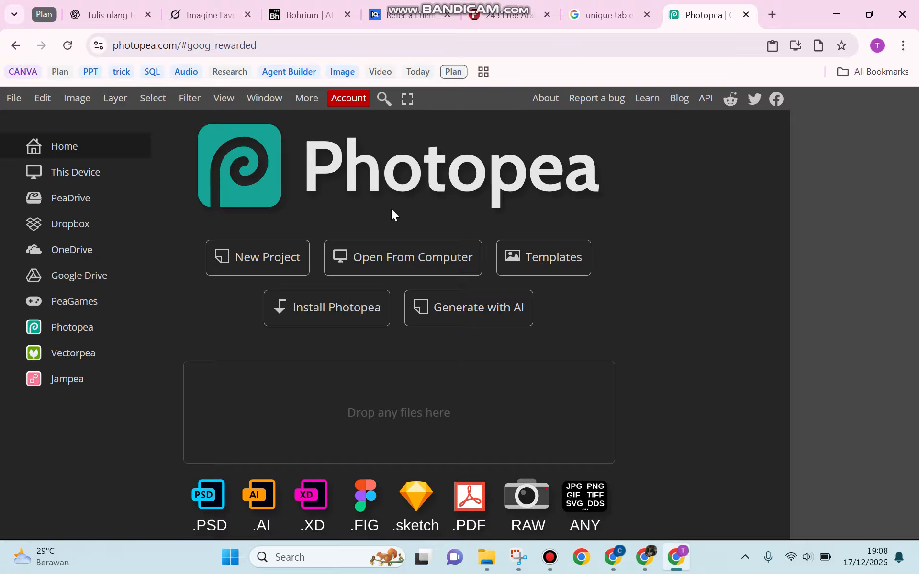
Open the portrait image "Generated Image October 29, 2025 - 2_42PM (1).png" from the computer
{"action": "left_click", "coordinate": [11, 99]}
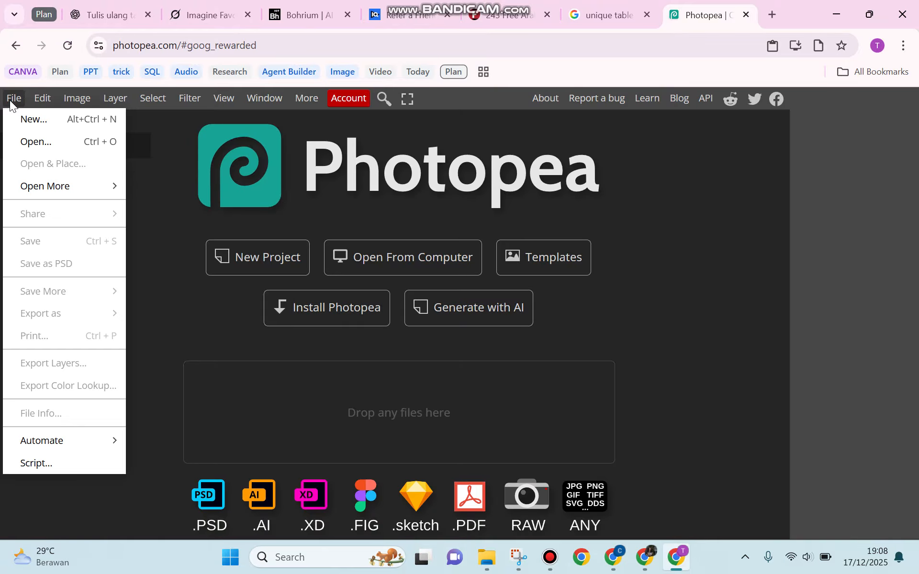
{"action": "left_click", "coordinate": [36, 142]}
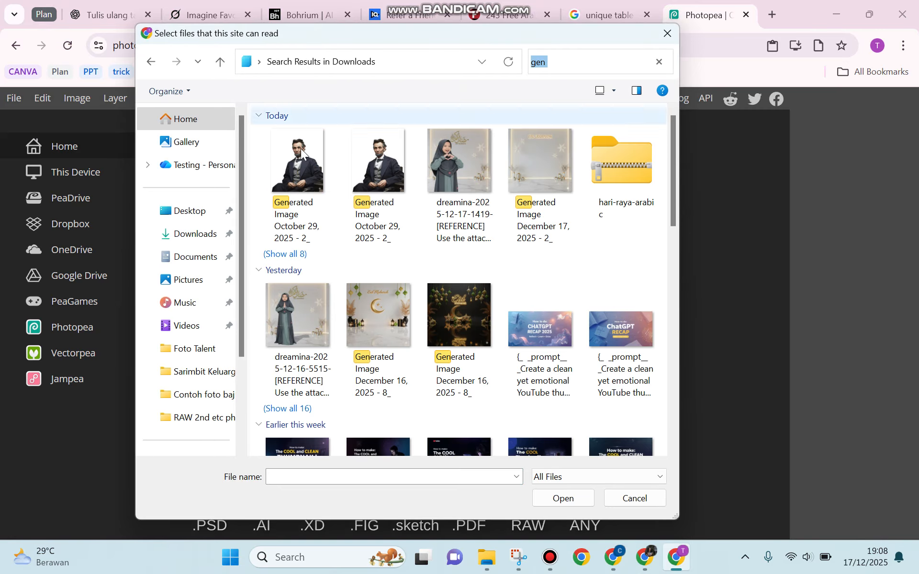
{"action": "left_click", "coordinate": [289, 166]}
{"action": "left_click", "coordinate": [562, 499]}
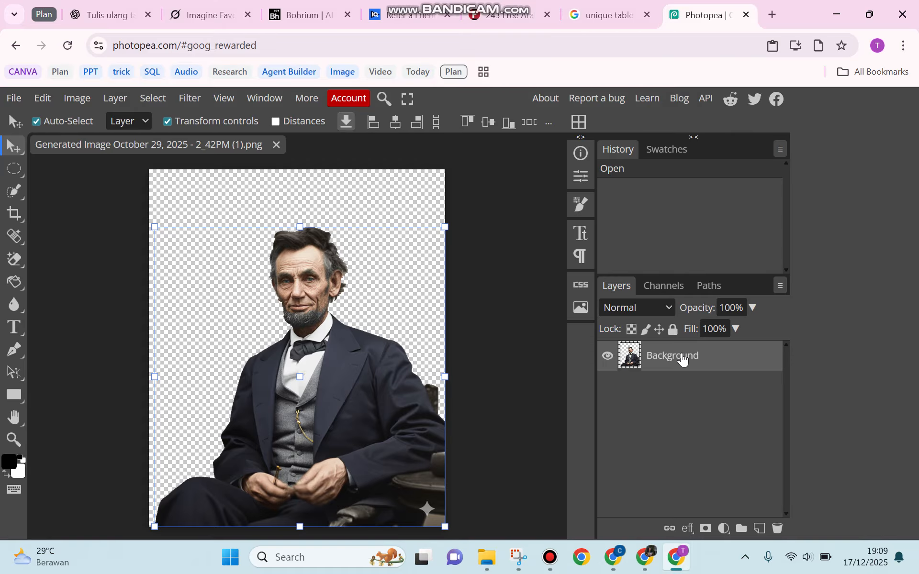
Add a Black & White adjustment layer above the portrait, keeping its default colour values
{"action": "left_click", "coordinate": [723, 529]}
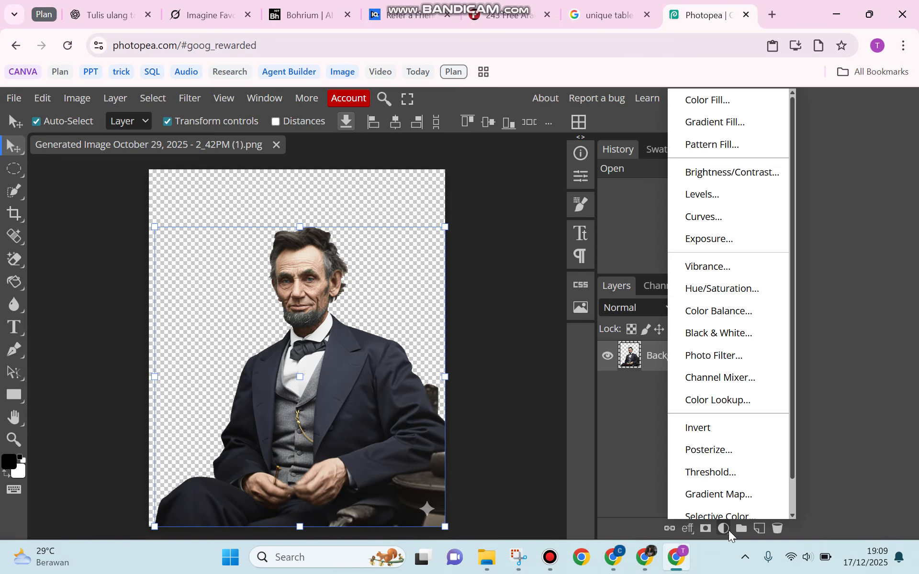
{"action": "left_click", "coordinate": [742, 334]}
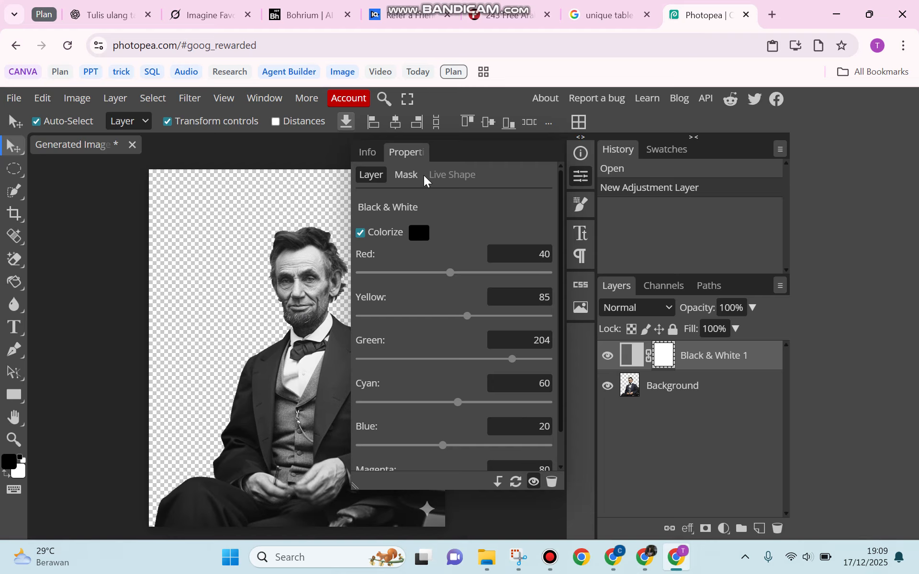
{"action": "left_click", "coordinate": [581, 178]}
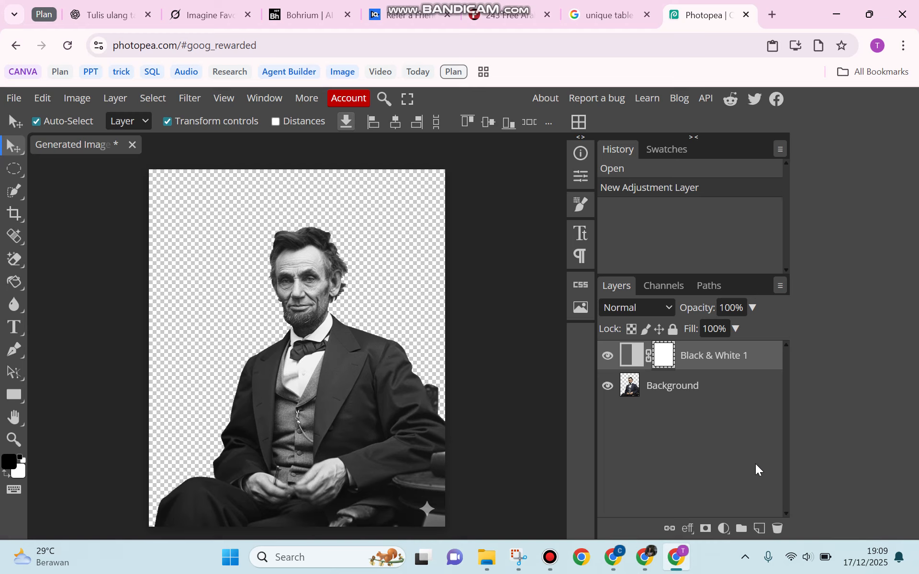
Add a new layer beneath the portrait's Background layer and fill it with black (000000) using the Paint Bucket
{"action": "left_click", "coordinate": [760, 529]}
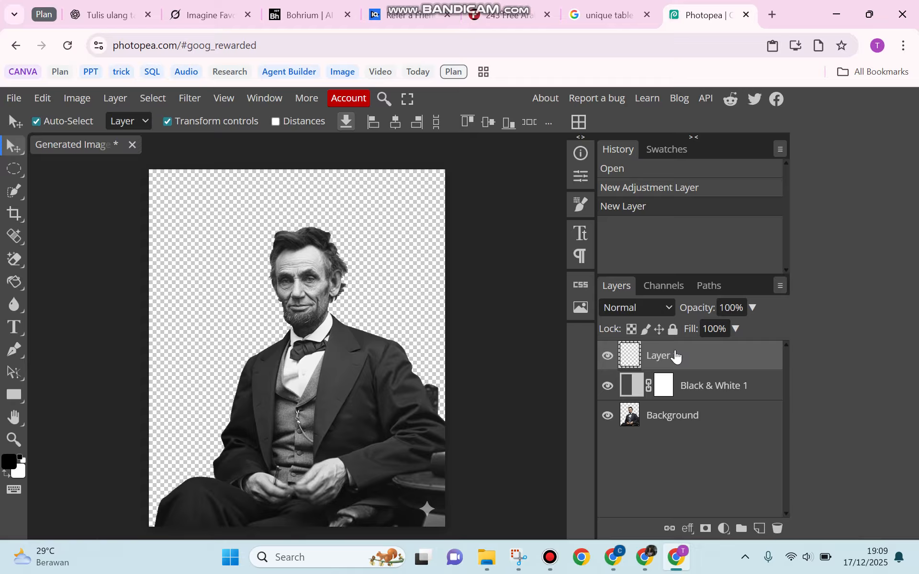
{"action": "left_click_drag", "start_coordinate": [675, 355], "coordinate": [685, 423]}
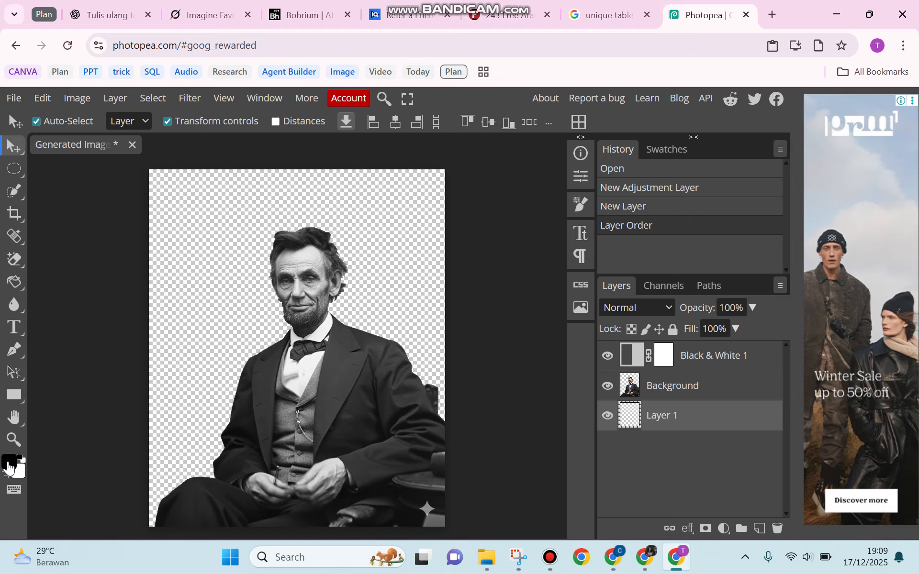
{"action": "left_click", "coordinate": [9, 462]}
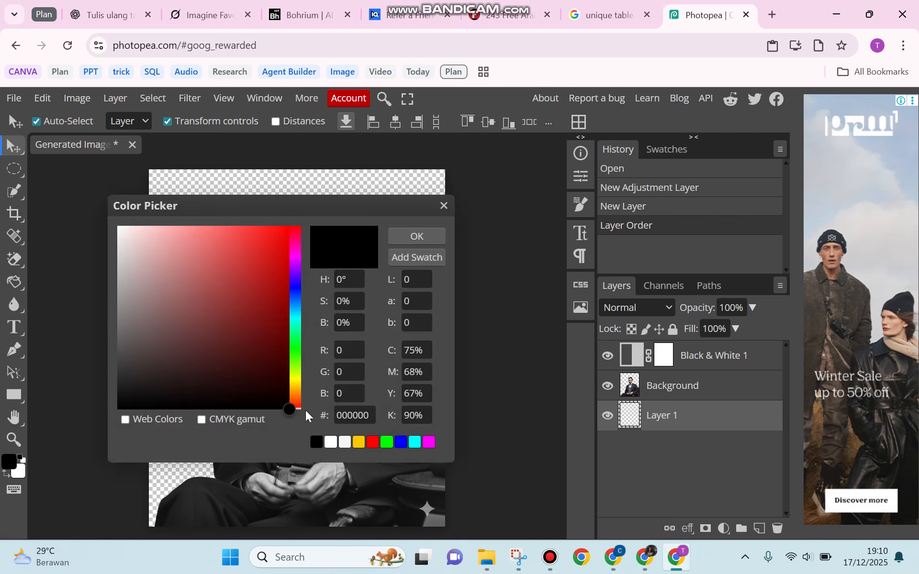
{"action": "left_click", "coordinate": [412, 239]}
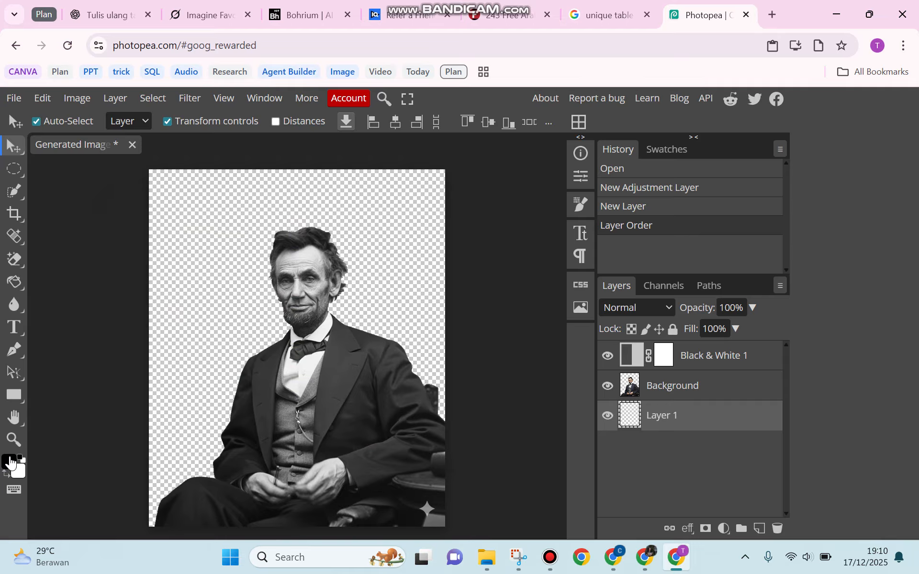
{"action": "left_click", "coordinate": [17, 286]}
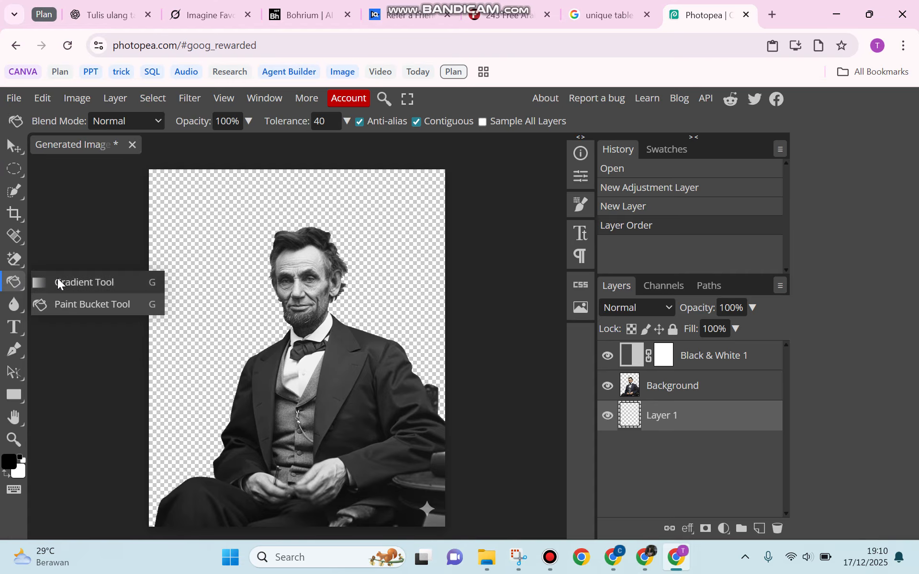
{"action": "left_click", "coordinate": [79, 309]}
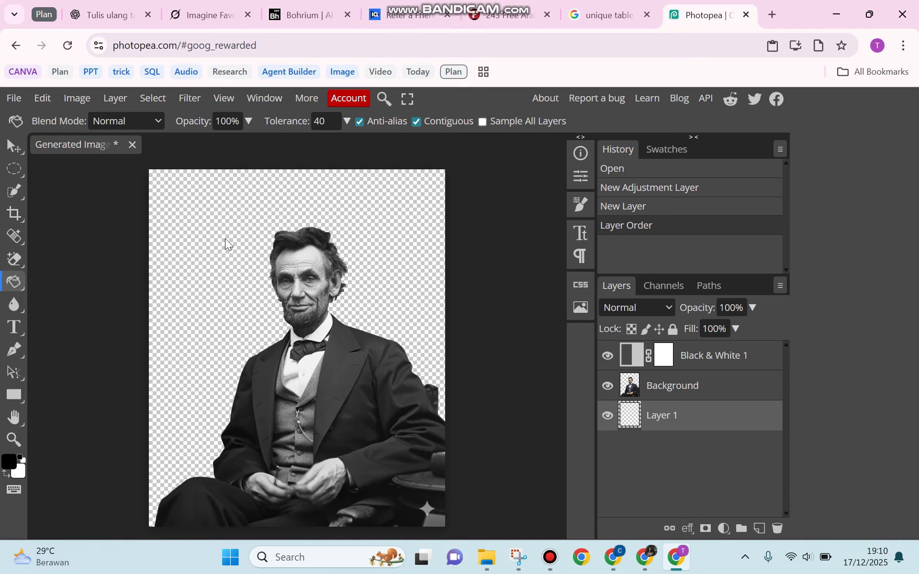
{"action": "left_click", "coordinate": [204, 237]}
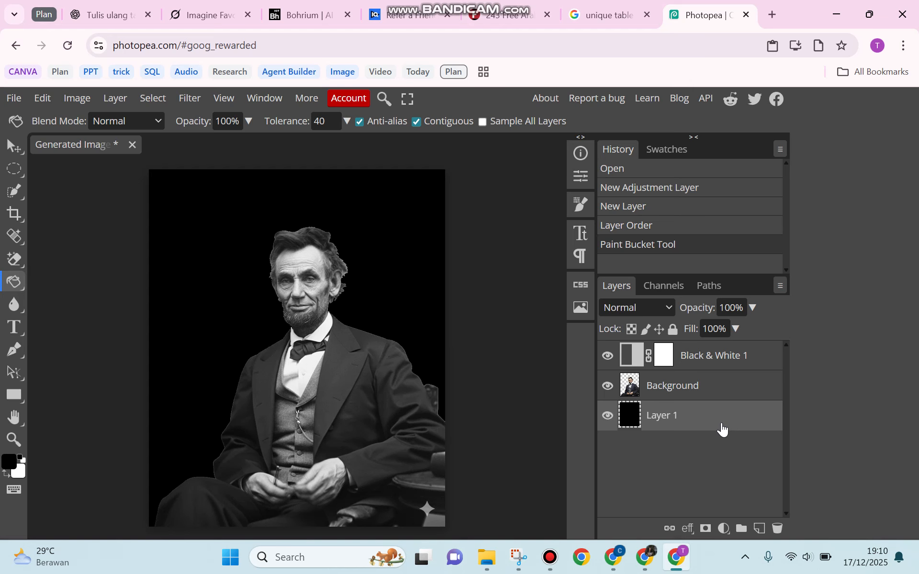
Flatten the image into a single layer and duplicate that layer
{"action": "left_click", "coordinate": [731, 362]}
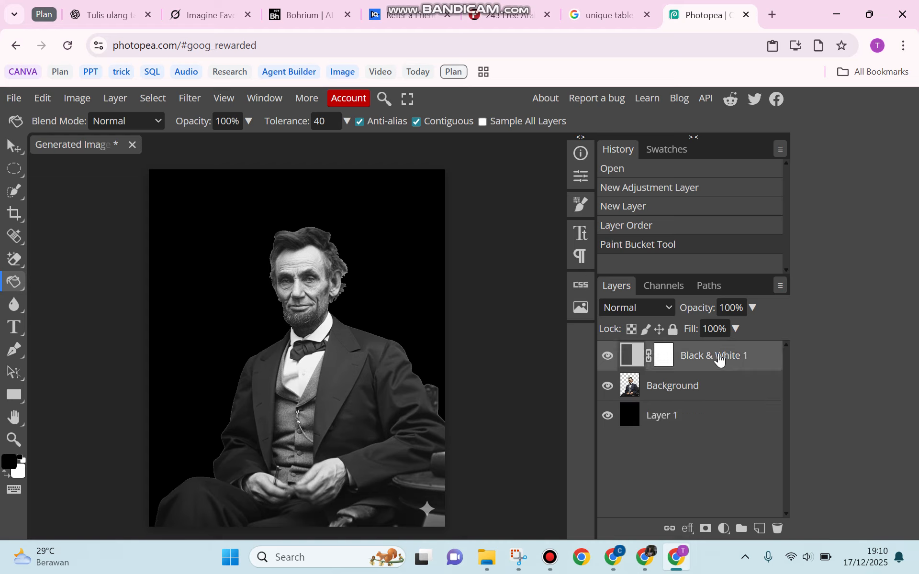
{"action": "right_click", "coordinate": [724, 360]}
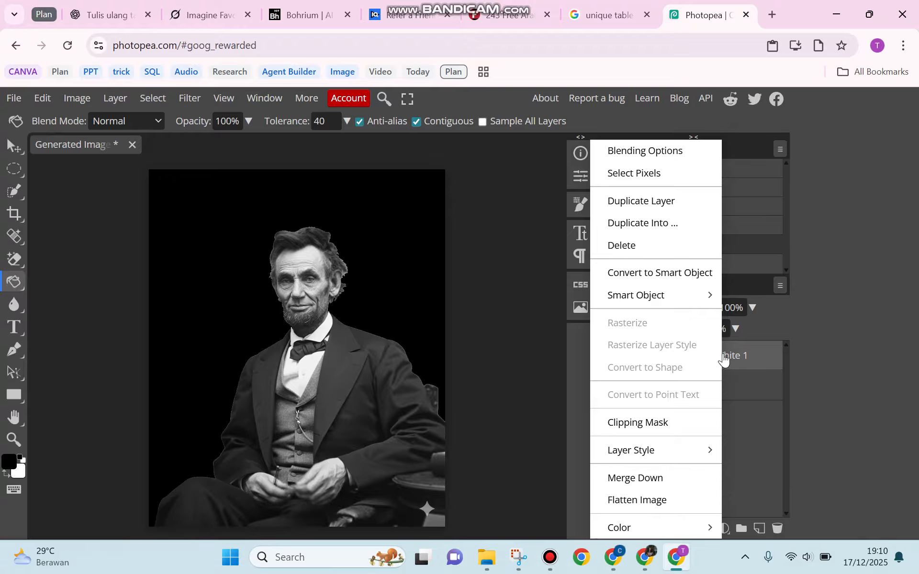
{"action": "left_click", "coordinate": [683, 503]}
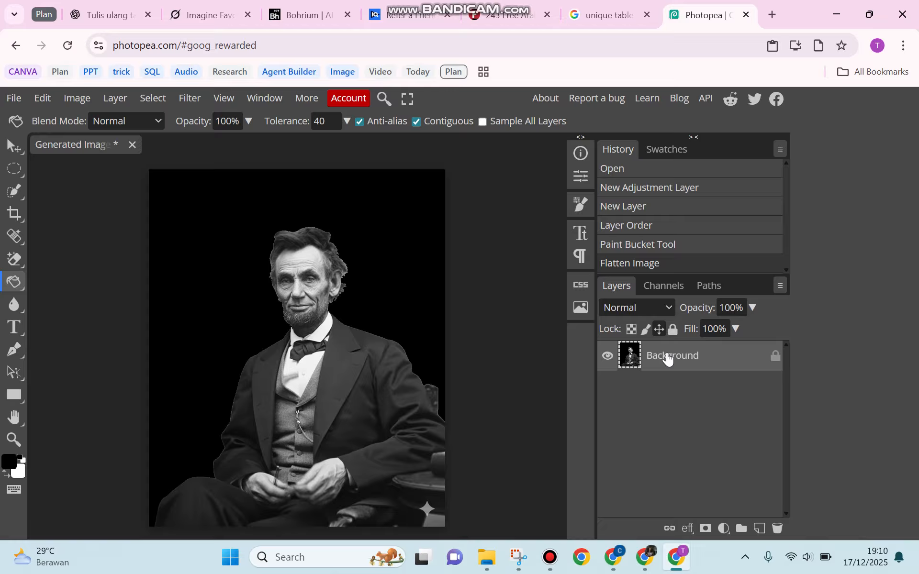
{"action": "right_click", "coordinate": [667, 359]}
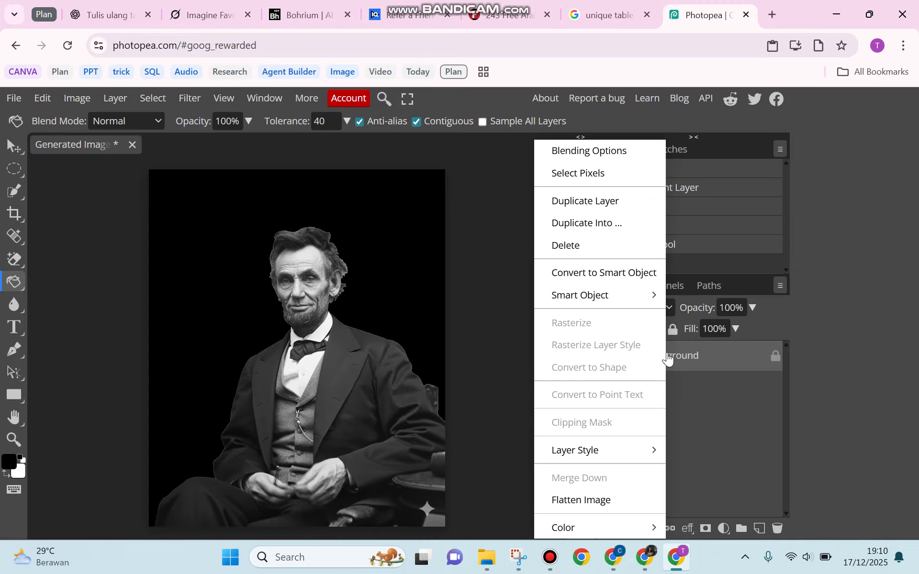
{"action": "left_click", "coordinate": [624, 203]}
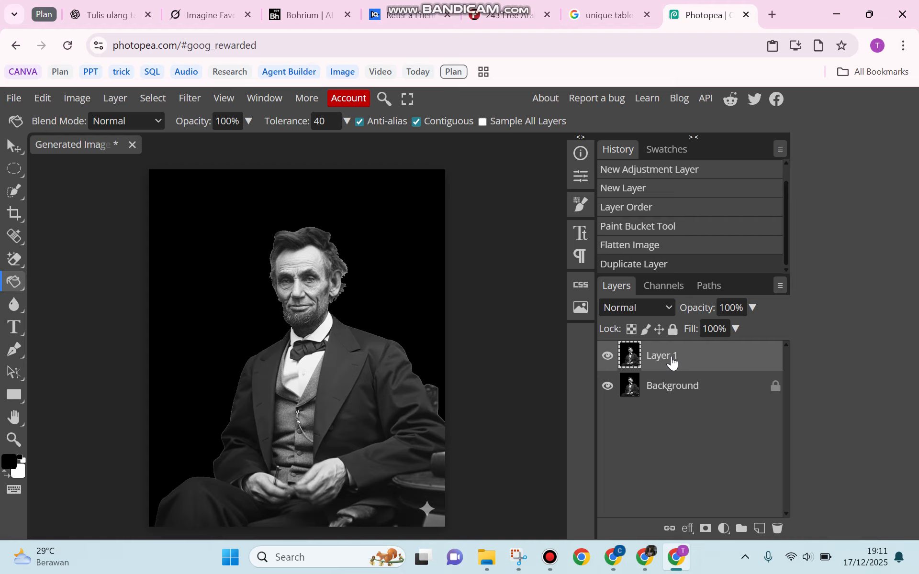
Turn off the R channel in the blending options of the duplicated layer
{"action": "right_click", "coordinate": [672, 362]}
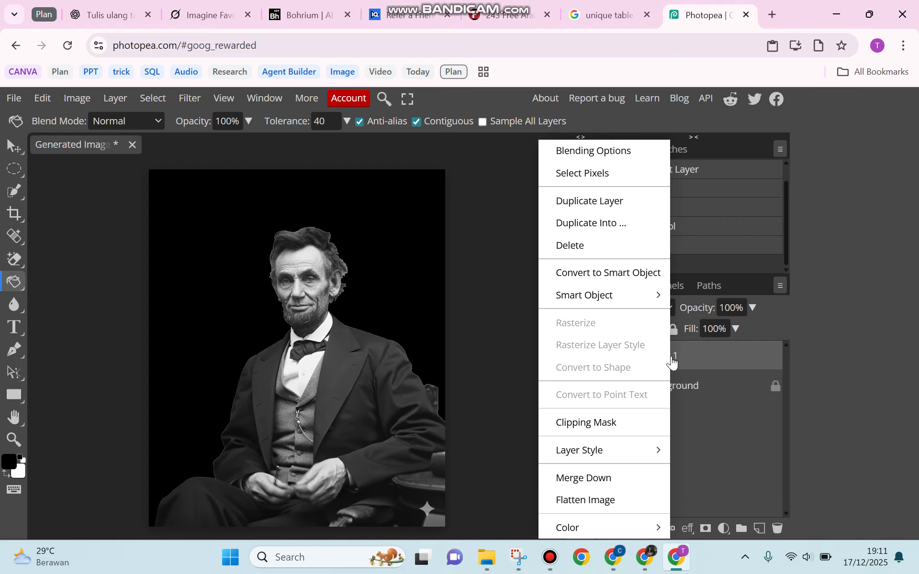
{"action": "left_click", "coordinate": [632, 154]}
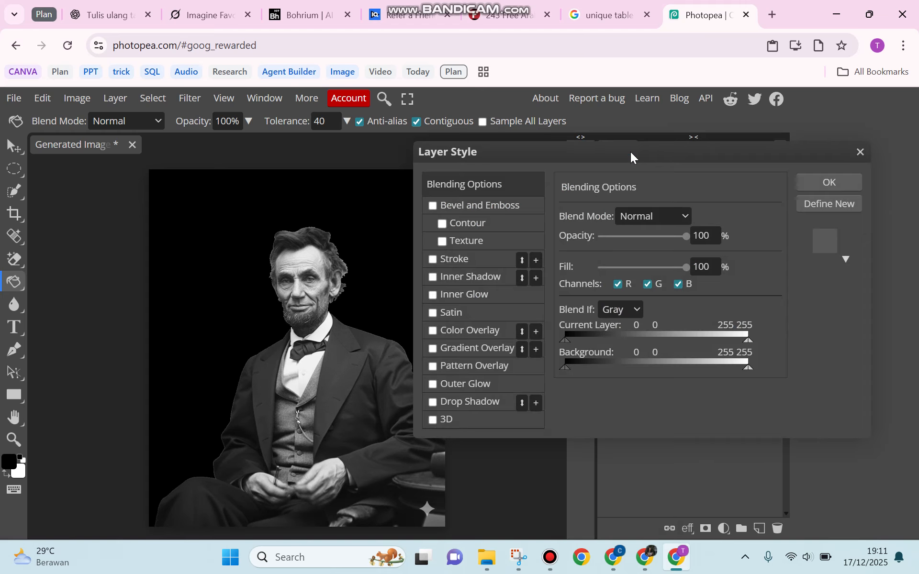
{"action": "left_click", "coordinate": [619, 284]}
{"action": "left_click", "coordinate": [821, 185]}
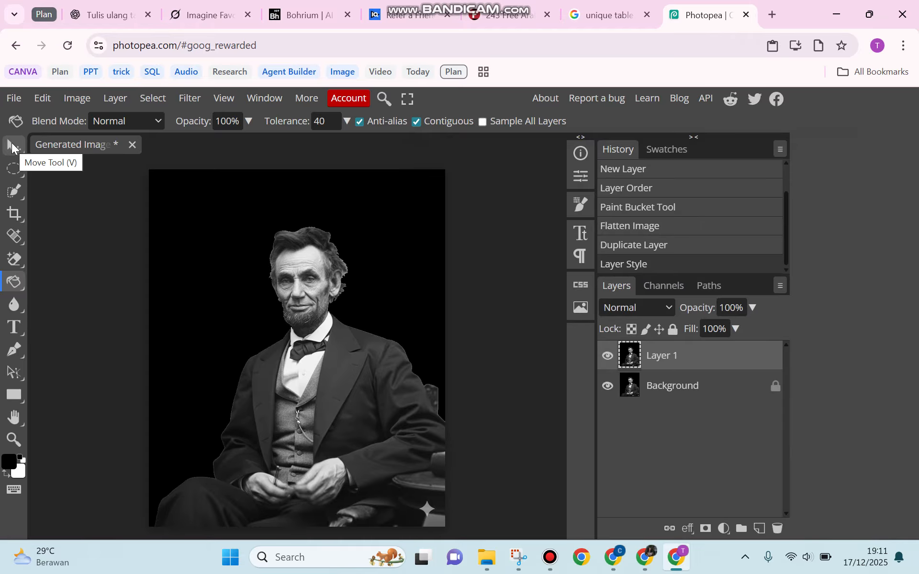
Move Layer 1 slightly left and up from the original portrait to create a red and cyan colour split
{"action": "left_click", "coordinate": [11, 143]}
{"action": "left_click_drag", "start_coordinate": [203, 220], "coordinate": [182, 220]}
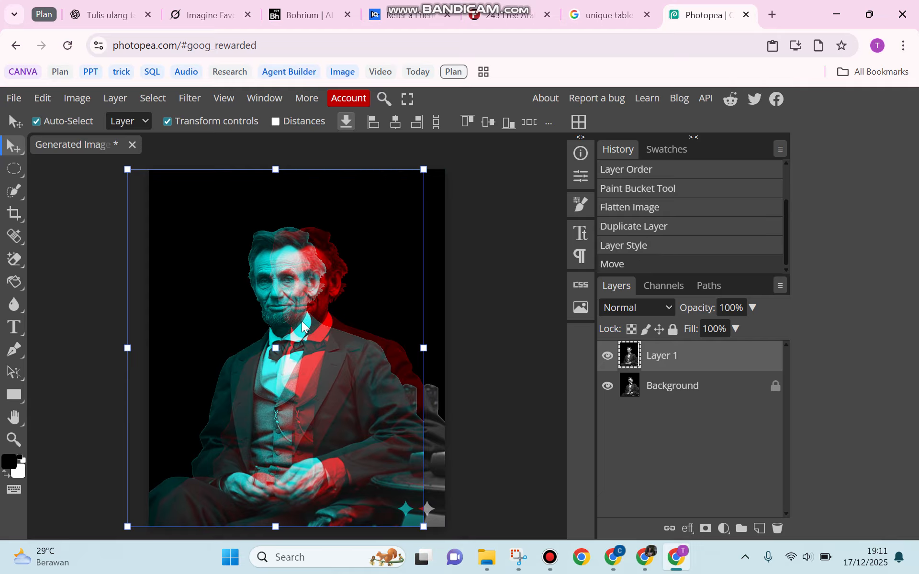
{"action": "mouse_move", "coordinate": [279, 353]}
{"action": "left_mouse_down"}
{"action": "mouse_move", "coordinate": [294, 349]}
{"action": "mouse_move", "coordinate": [268, 352]}
{"action": "mouse_move", "coordinate": [295, 347]}
{"action": "left_mouse_up"}
{"action": "left_click_drag", "start_coordinate": [332, 318], "coordinate": [310, 316]}
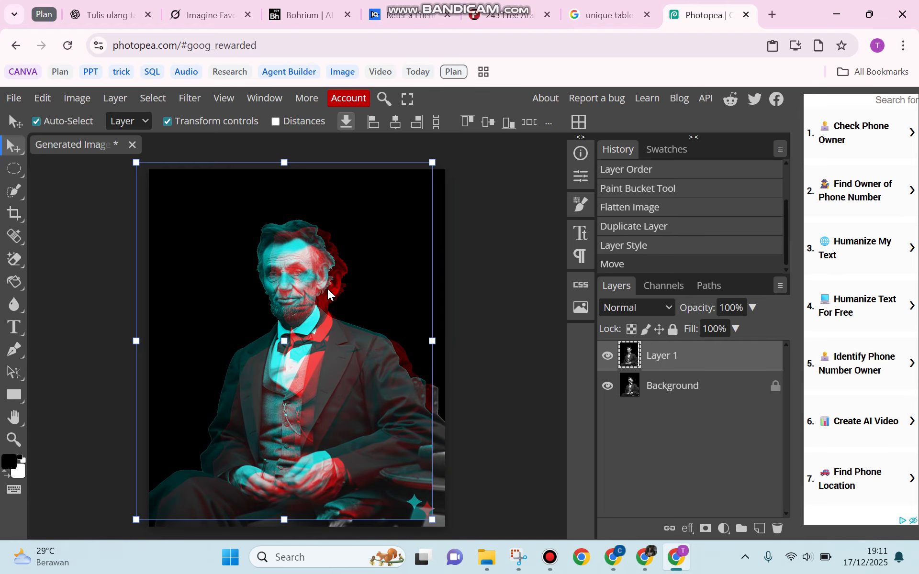
Transform Layer 1 proportionally to about 104.7% and shift it slightly right and up of the original portrait
{"action": "left_click_drag", "start_coordinate": [433, 162], "coordinate": [442, 184]}
{"action": "left_click_drag", "start_coordinate": [308, 350], "coordinate": [306, 353]}
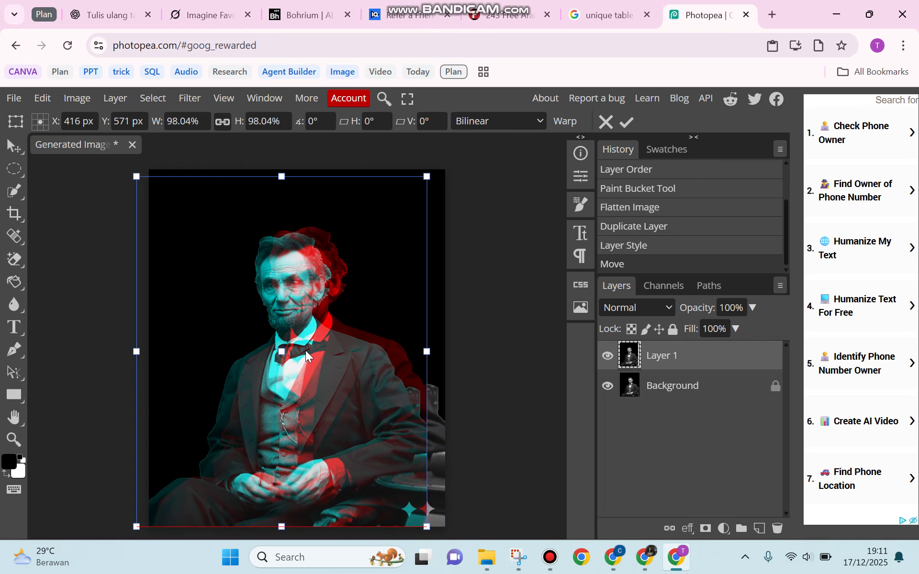
{"action": "left_click_drag", "start_coordinate": [426, 175], "coordinate": [433, 218]}
{"action": "left_click_drag", "start_coordinate": [320, 268], "coordinate": [346, 271]}
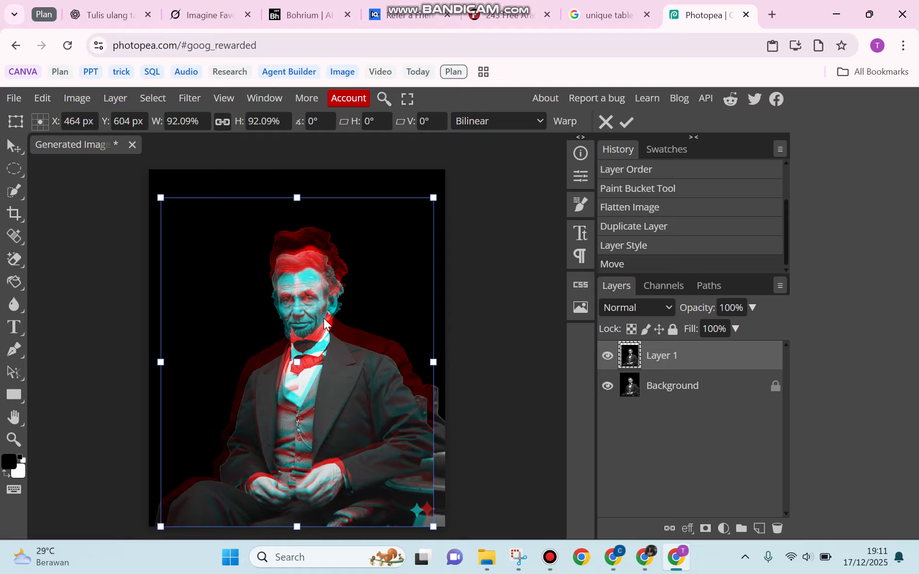
{"action": "left_click_drag", "start_coordinate": [324, 318], "coordinate": [324, 309]}
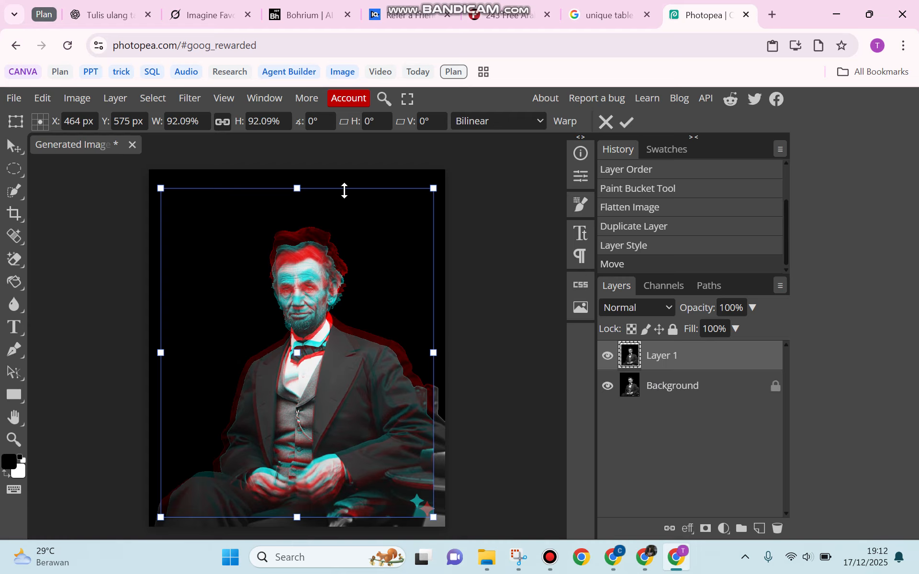
{"action": "left_click_drag", "start_coordinate": [335, 254], "coordinate": [376, 277]}
{"action": "left_click_drag", "start_coordinate": [422, 198], "coordinate": [496, 184]}
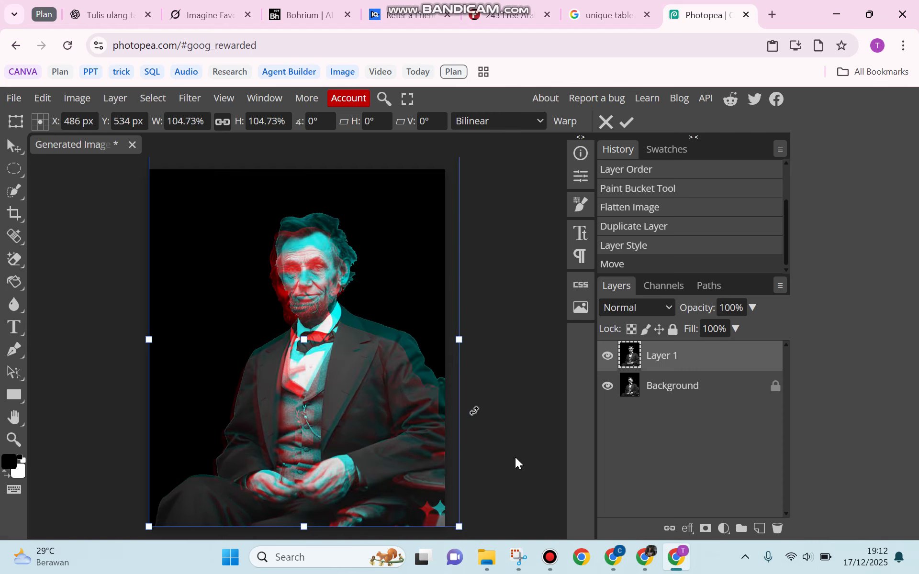